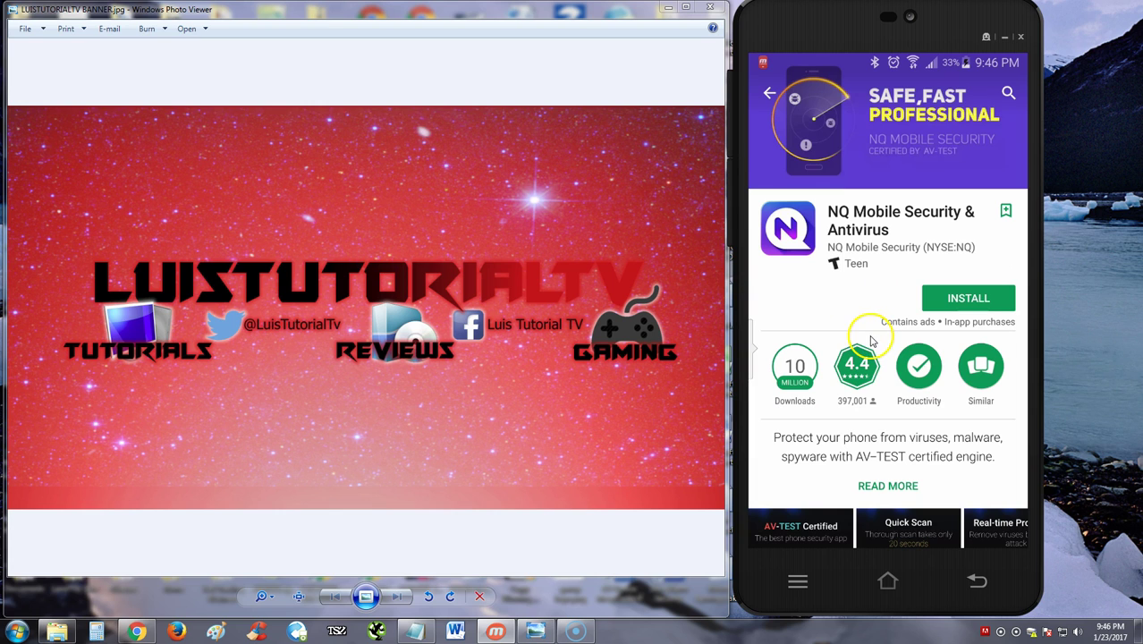
- Install NQ Mobile Security & Antivirus from its Play Store listing, accepting the requested permissions
scroll(885, 341, down, 1)
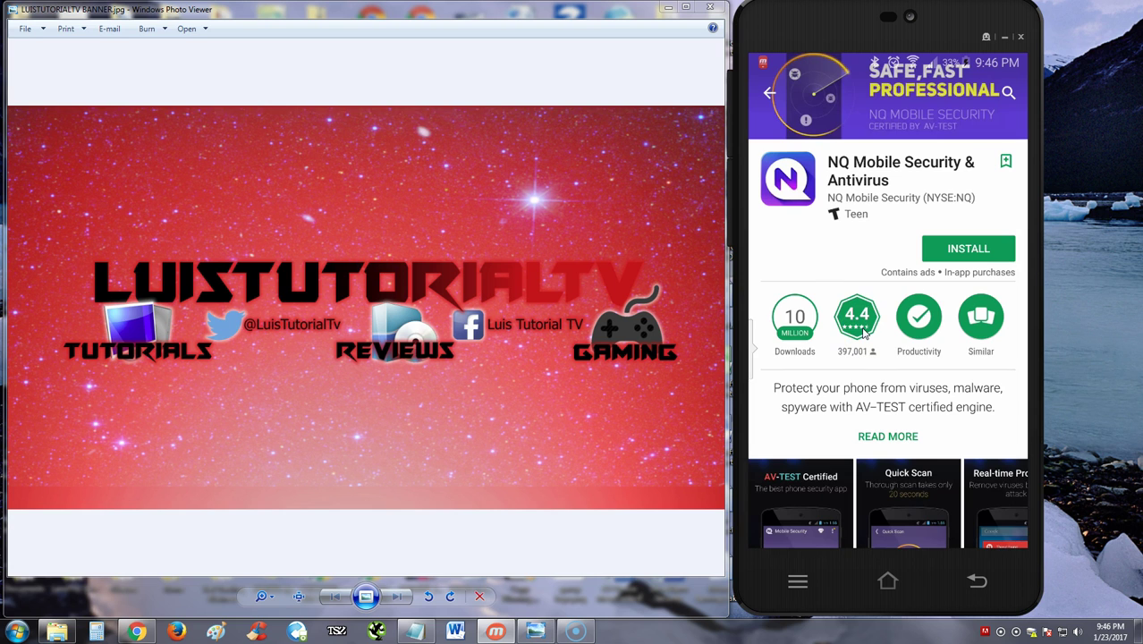
scroll(876, 340, down, 6)
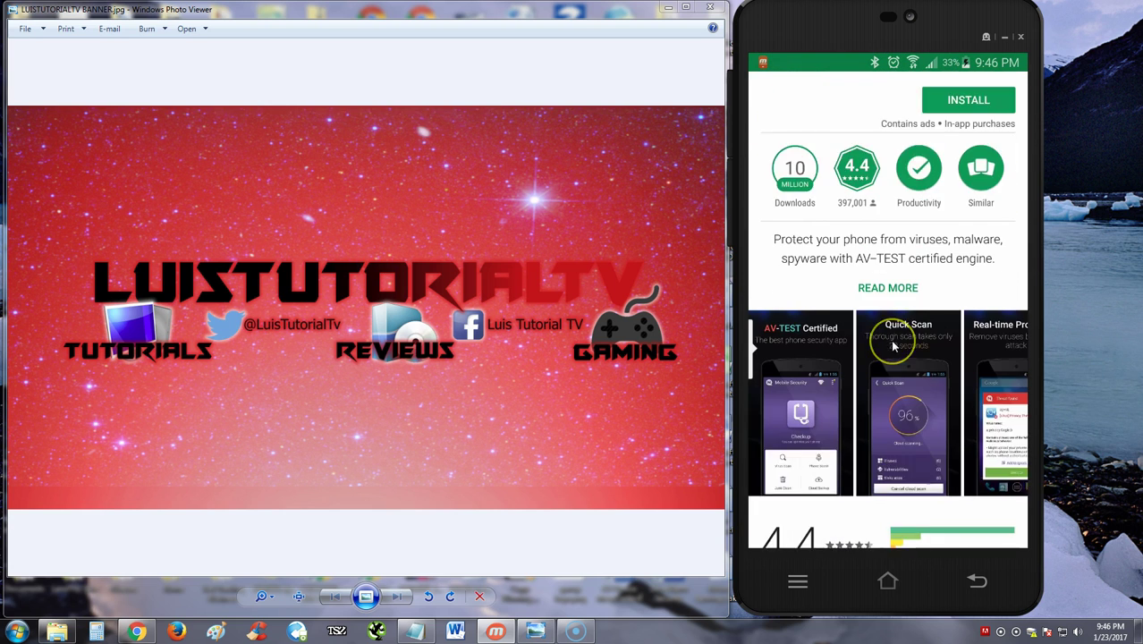
scroll(892, 347, down, 2)
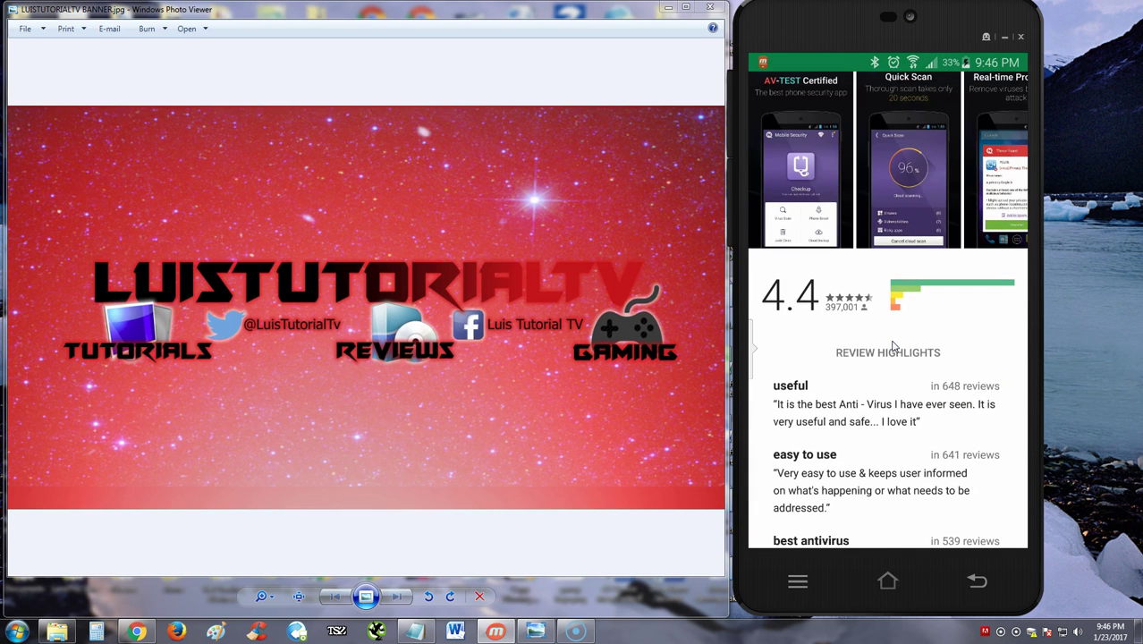
scroll(893, 347, down, 4)
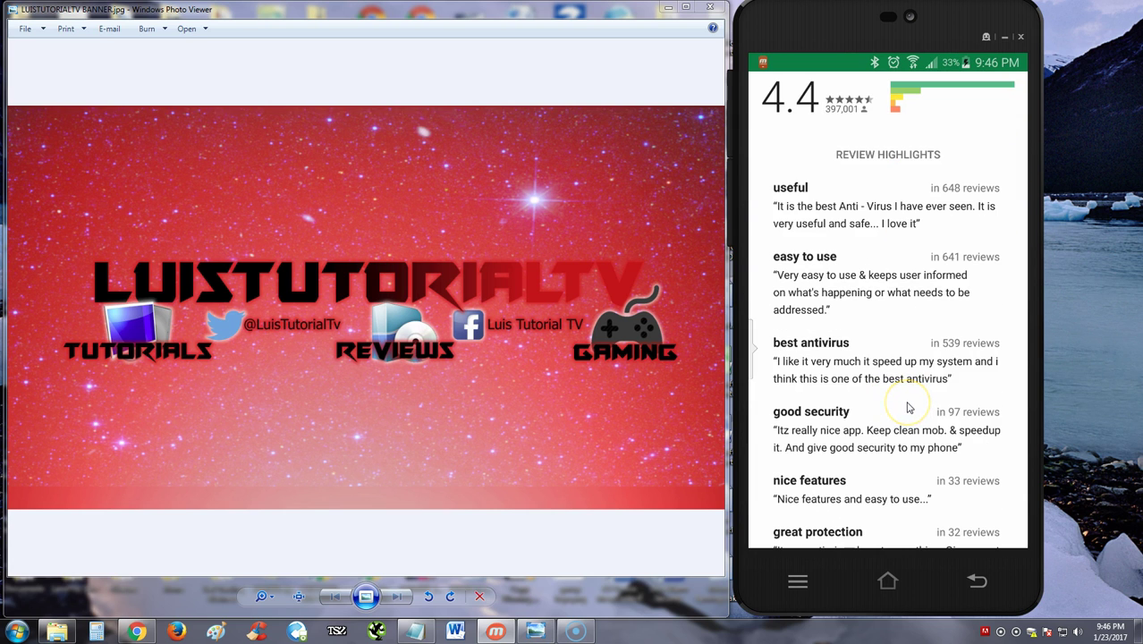
scroll(908, 407, down, 2)
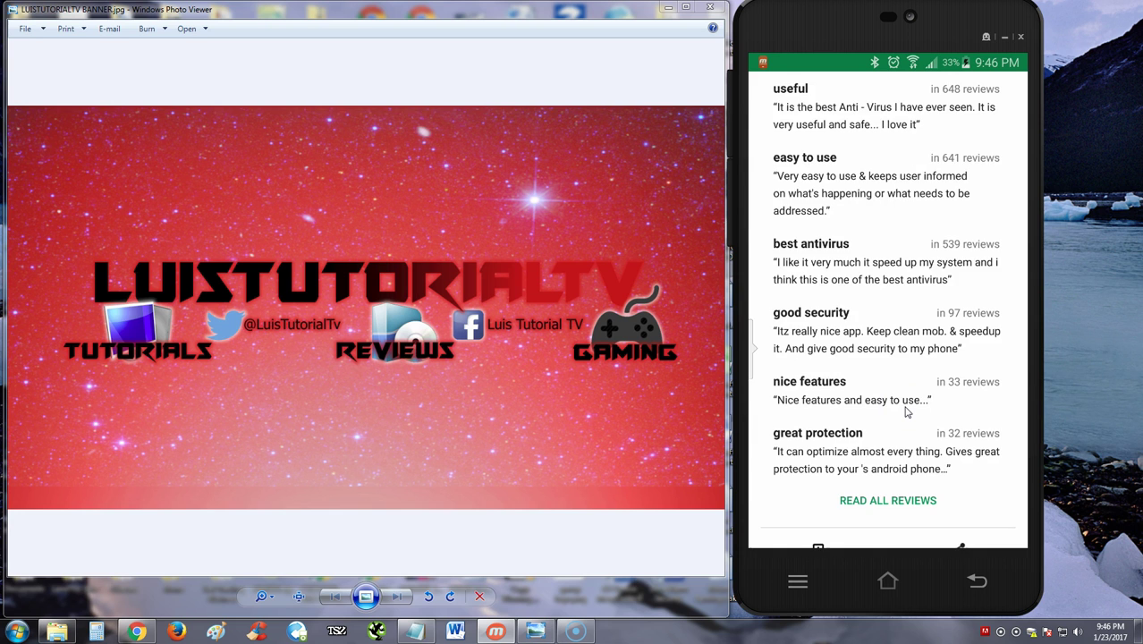
scroll(906, 410, up, 10)
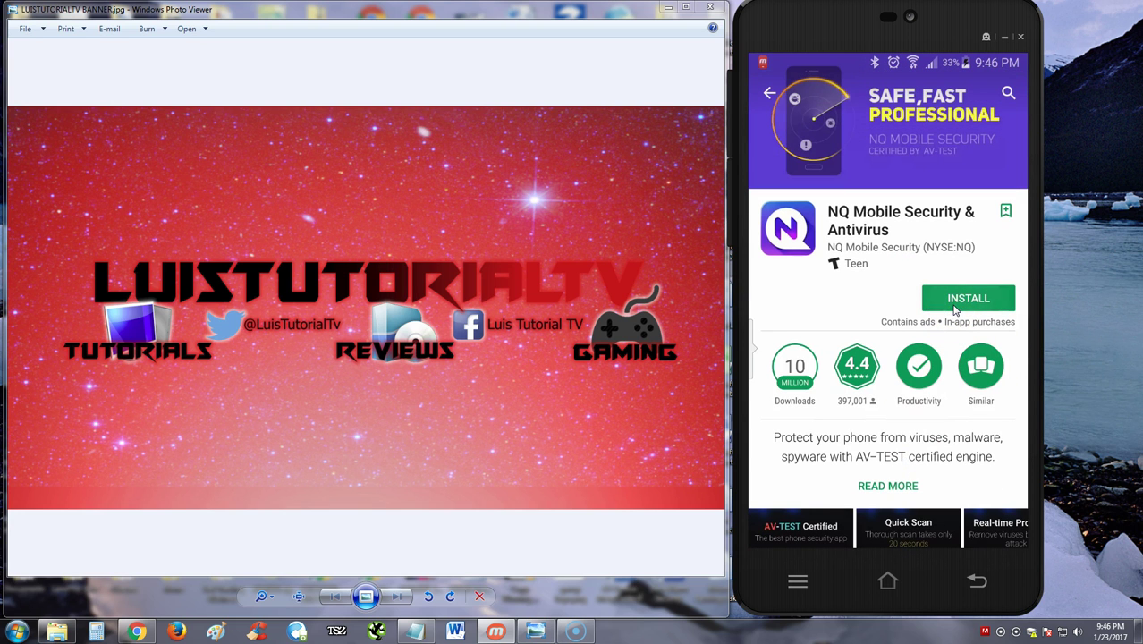
click(954, 309)
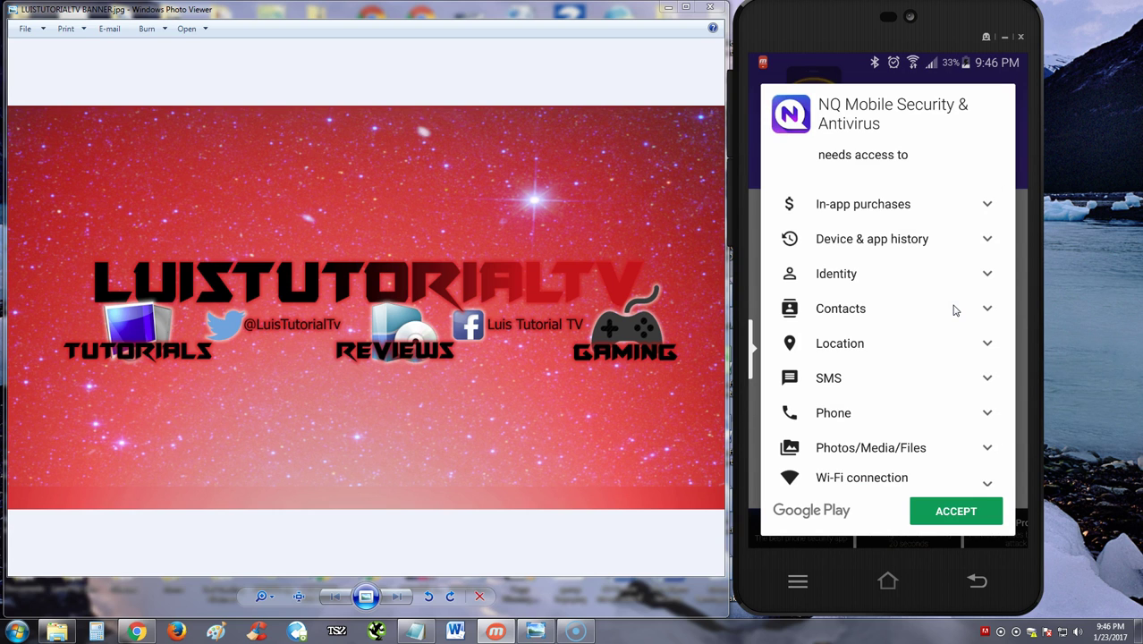
click(955, 511)
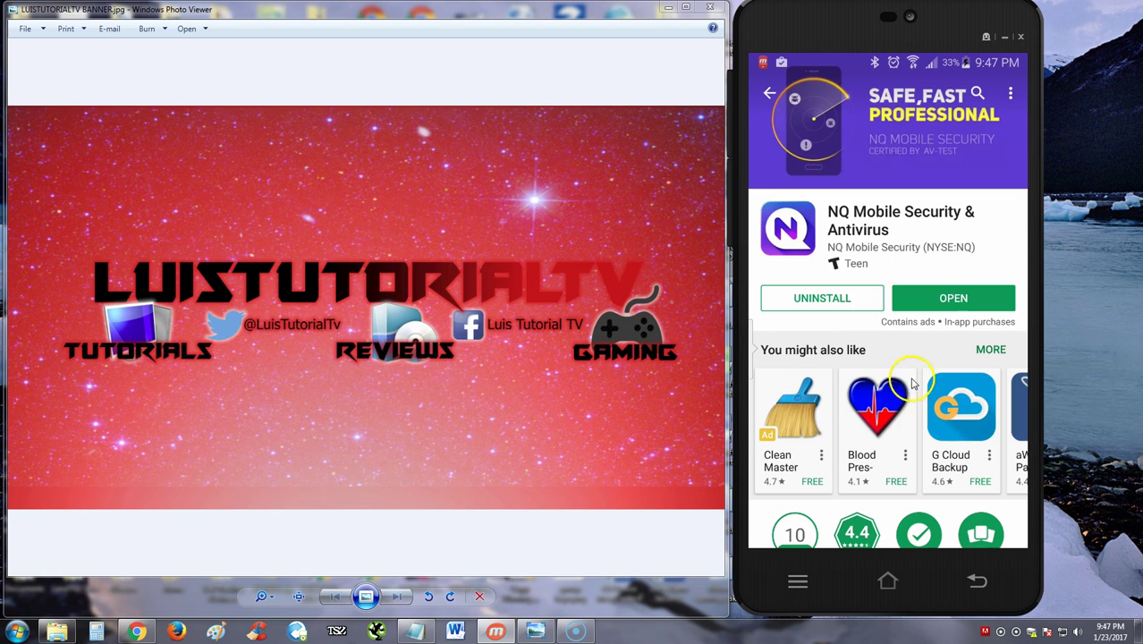
- Launch NQ Mobile Security from the Play Store and accept the license on the intro screen
click(945, 295)
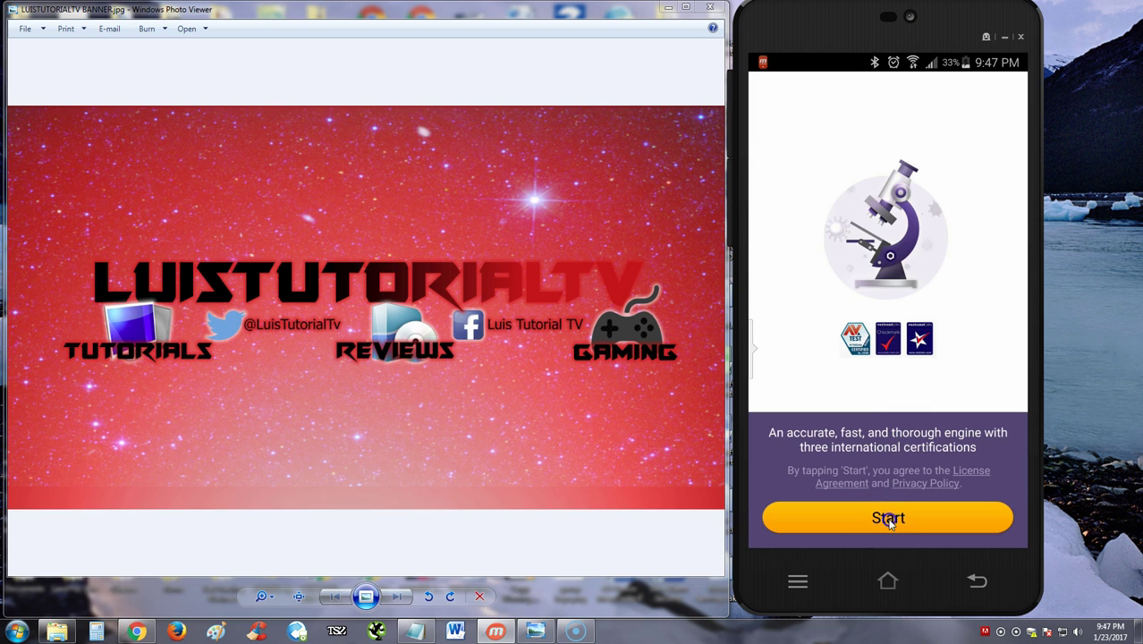
click(888, 519)
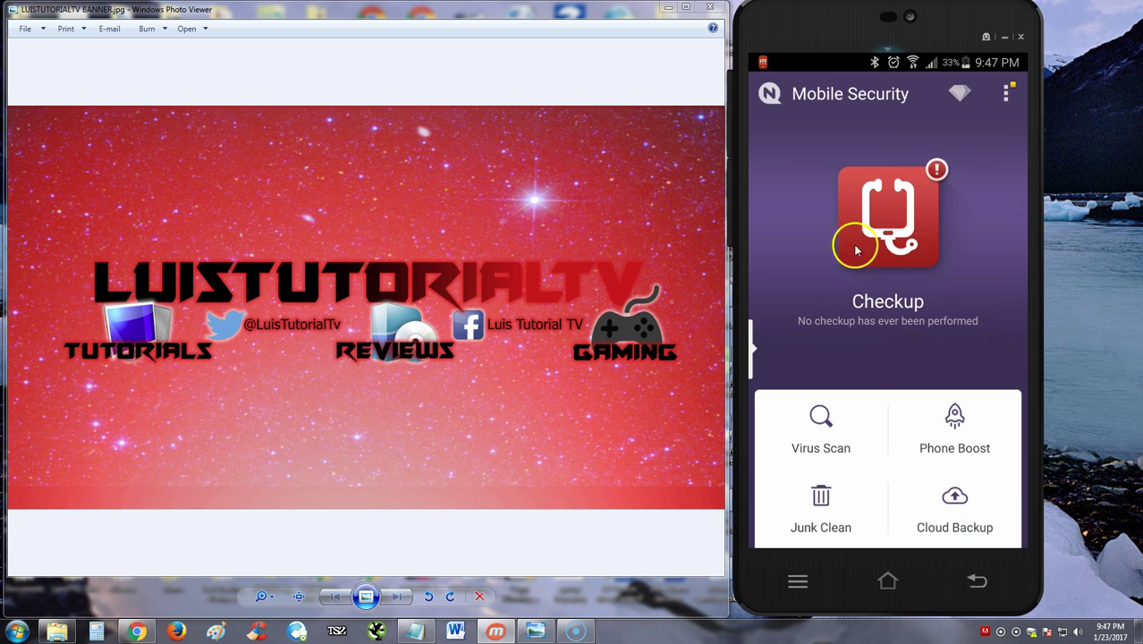
- Run a phone checkup and optimize, fixing 2 vulnerabilities and clearing 732.77M cache for a score of 80
click(876, 225)
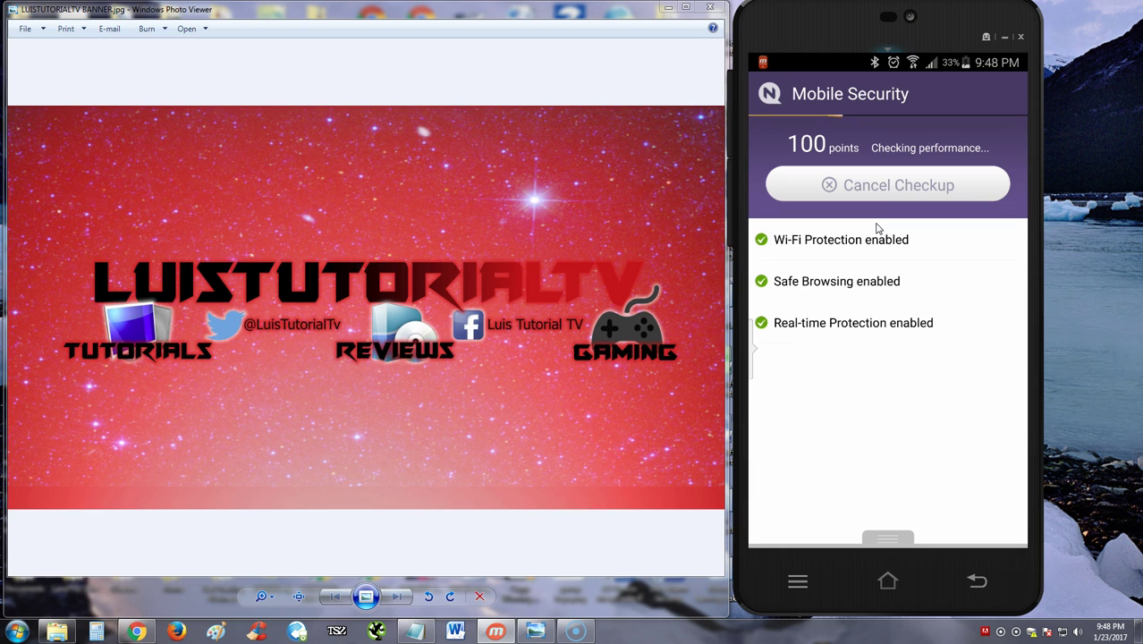
click(878, 232)
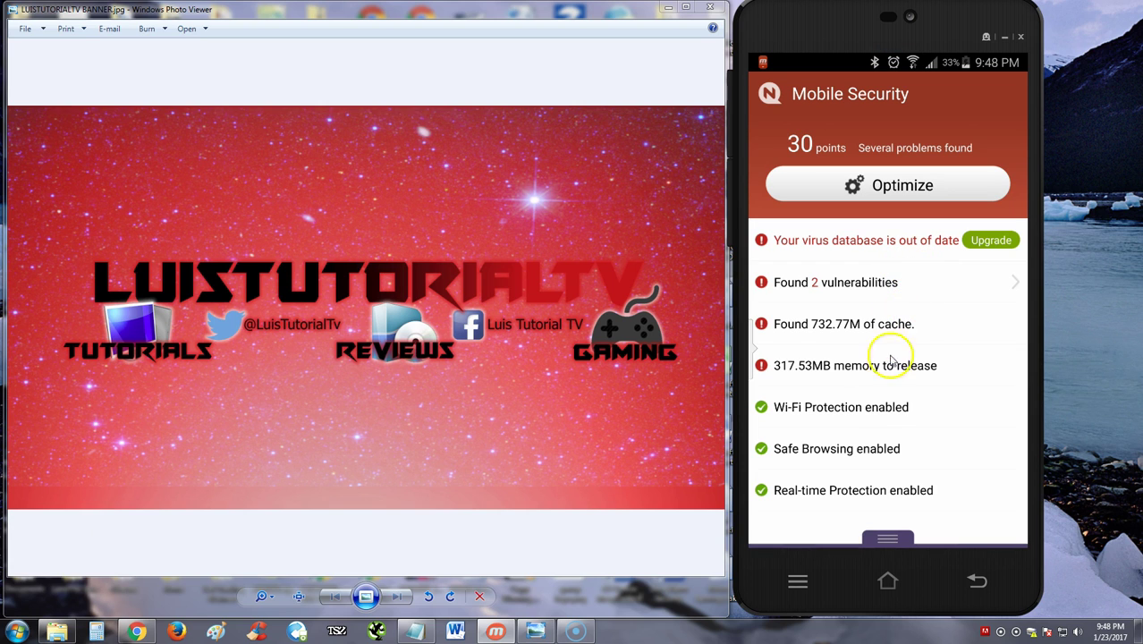
click(865, 189)
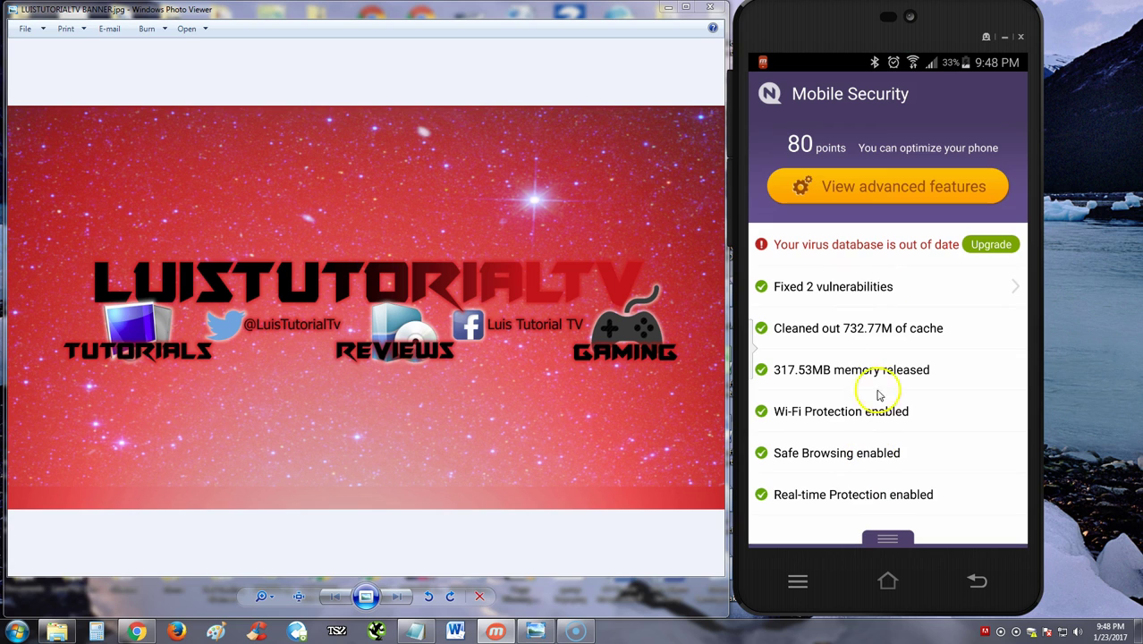
- Try the virus database update twice, closing the premium upgrade offer each time
click(979, 252)
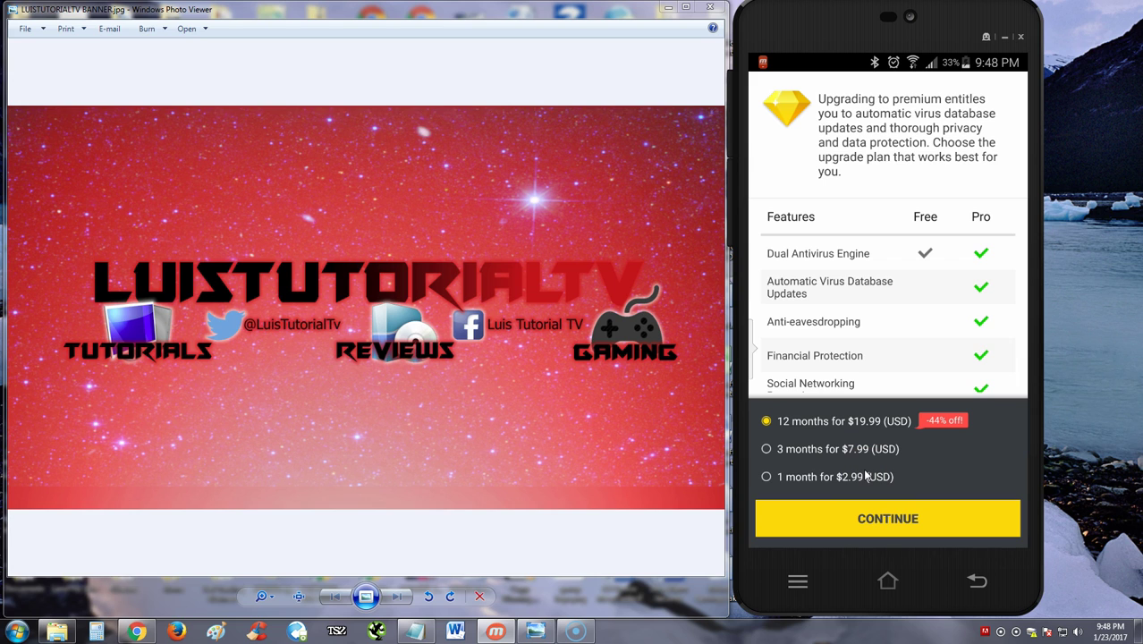
click(976, 581)
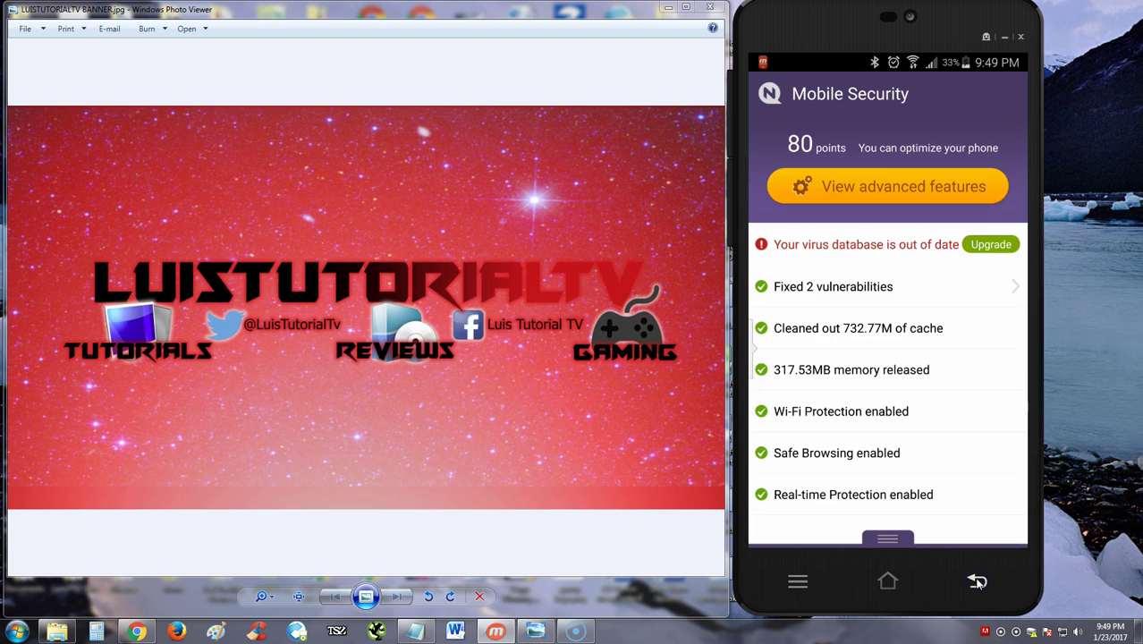
click(987, 243)
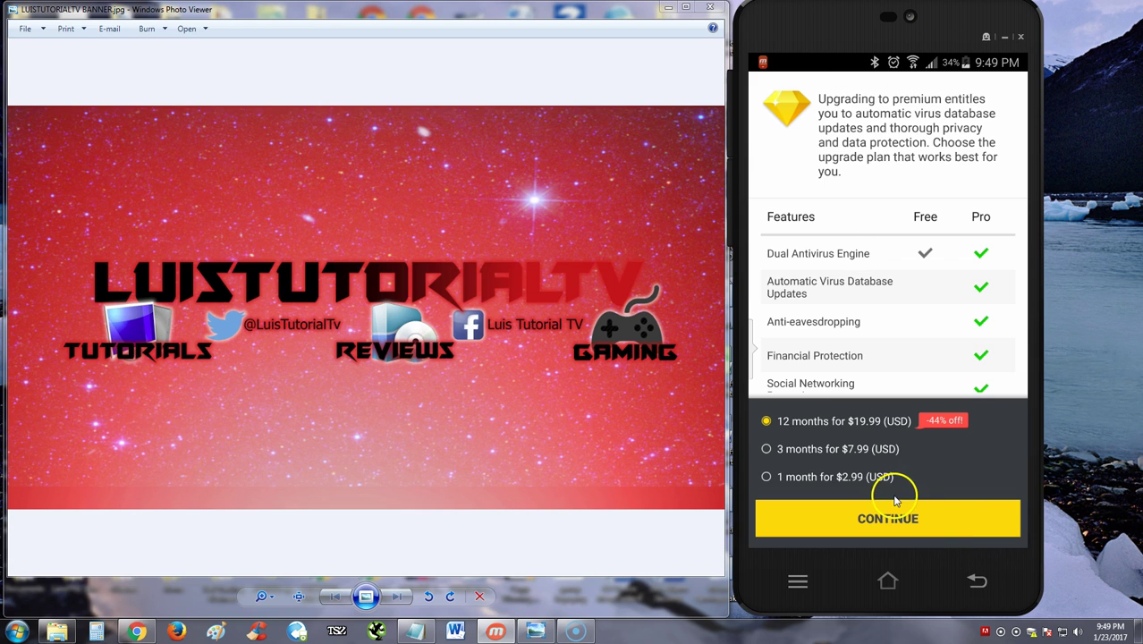
click(972, 581)
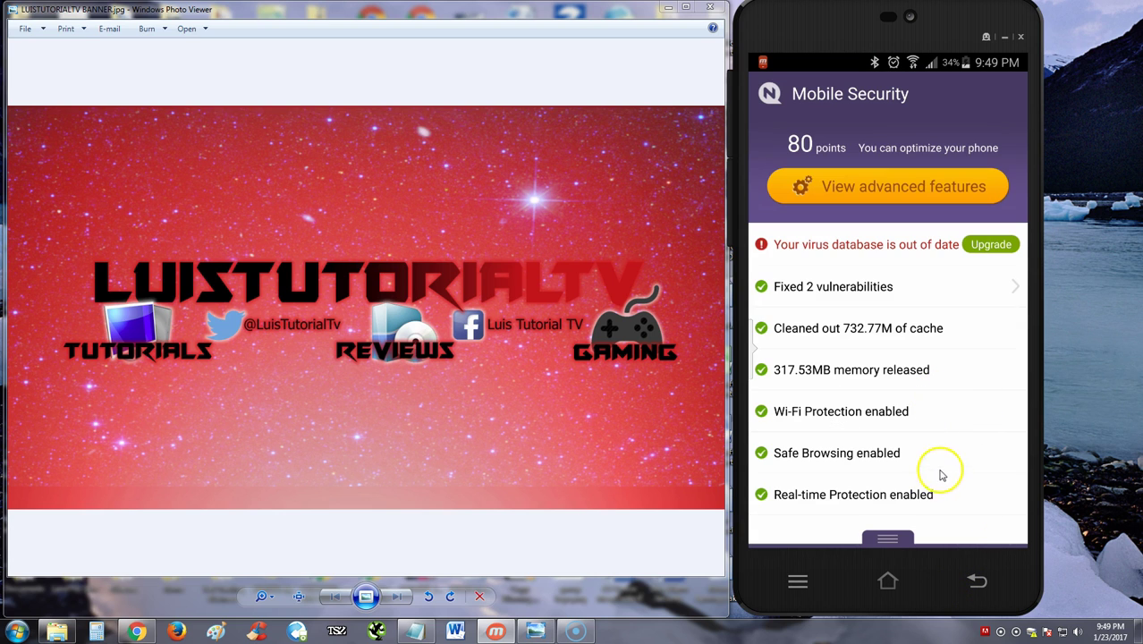
- Boost the phone from the home screen, releasing 160 MB and closing 2 apps, then return home
click(978, 581)
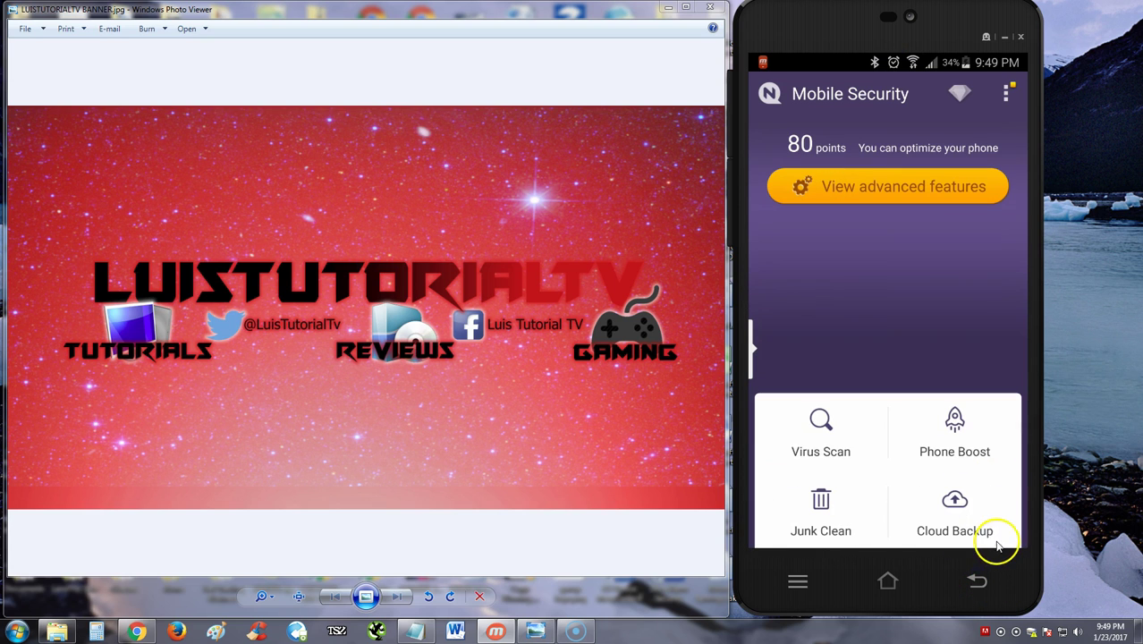
click(874, 462)
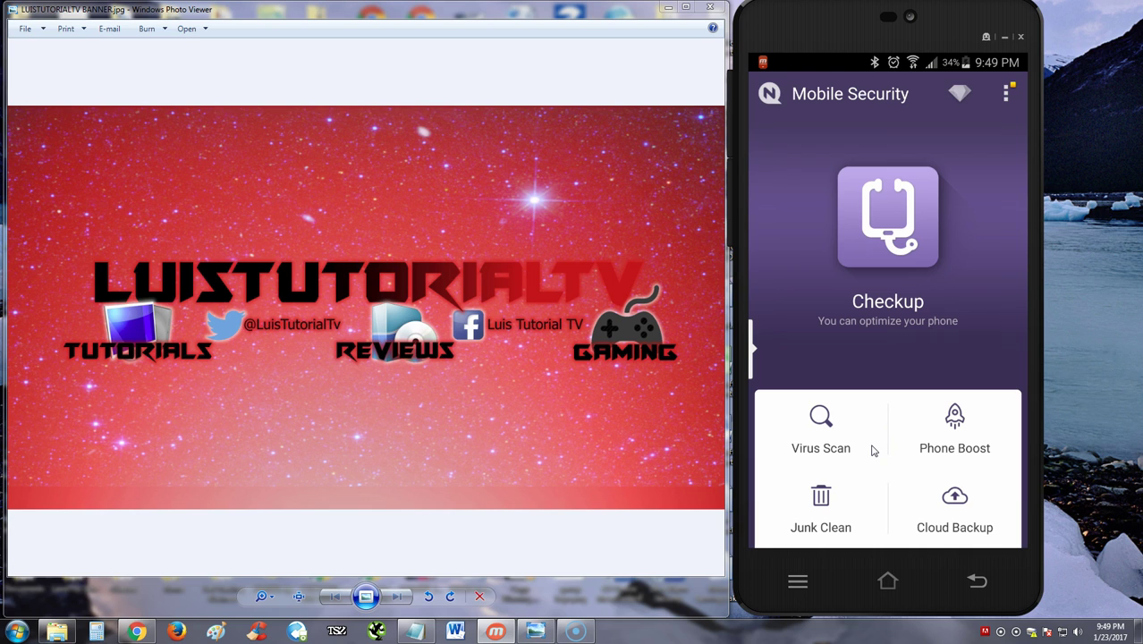
click(941, 424)
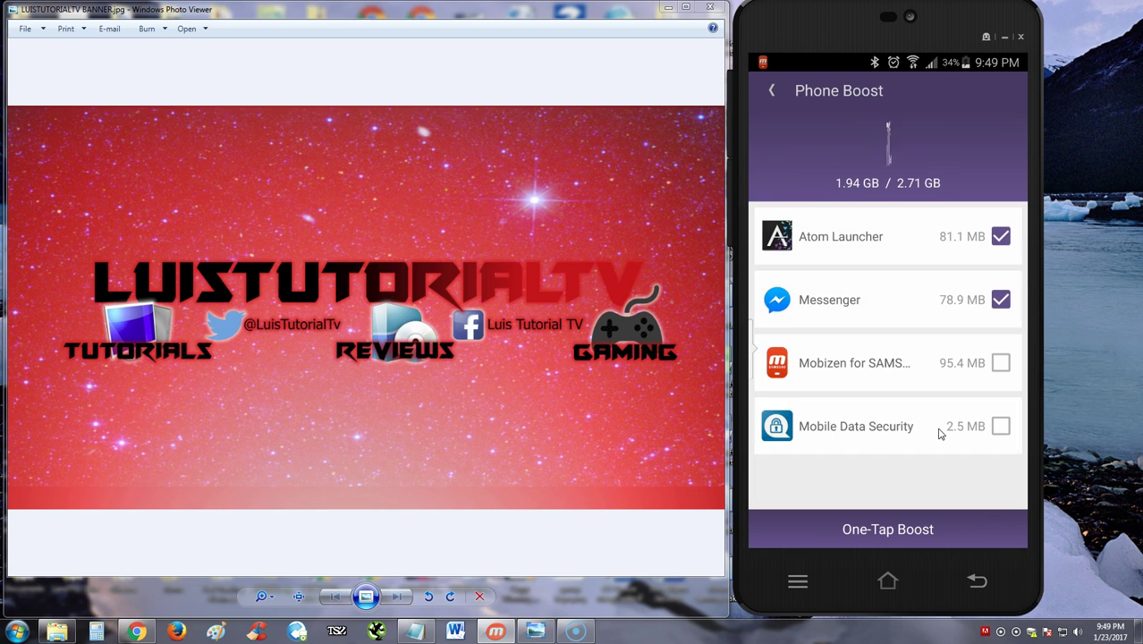
click(903, 531)
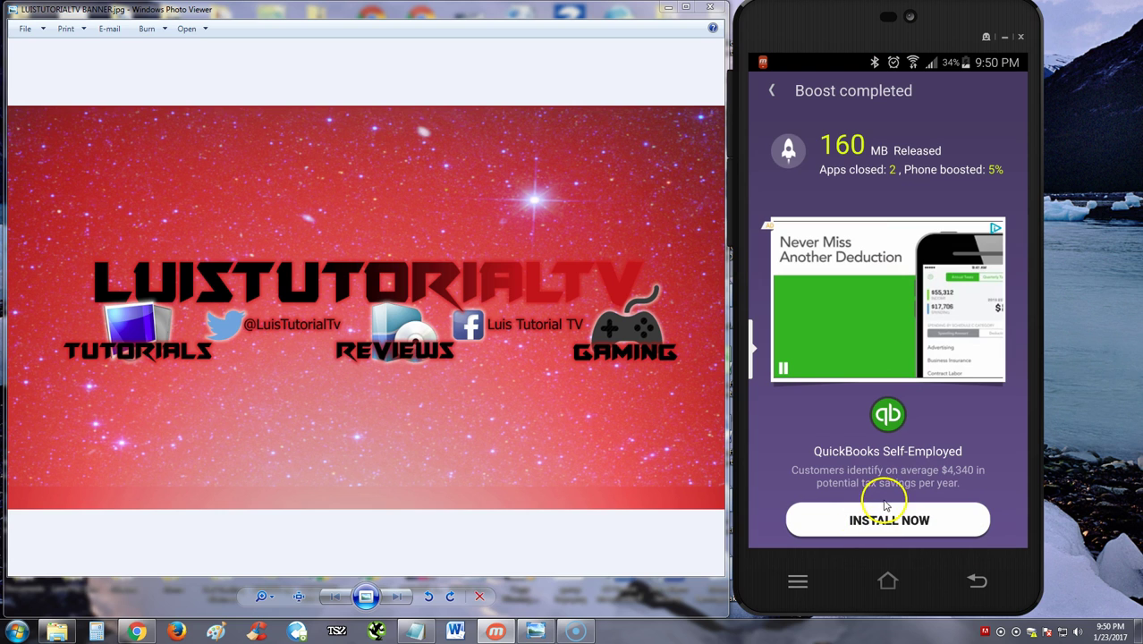
click(775, 92)
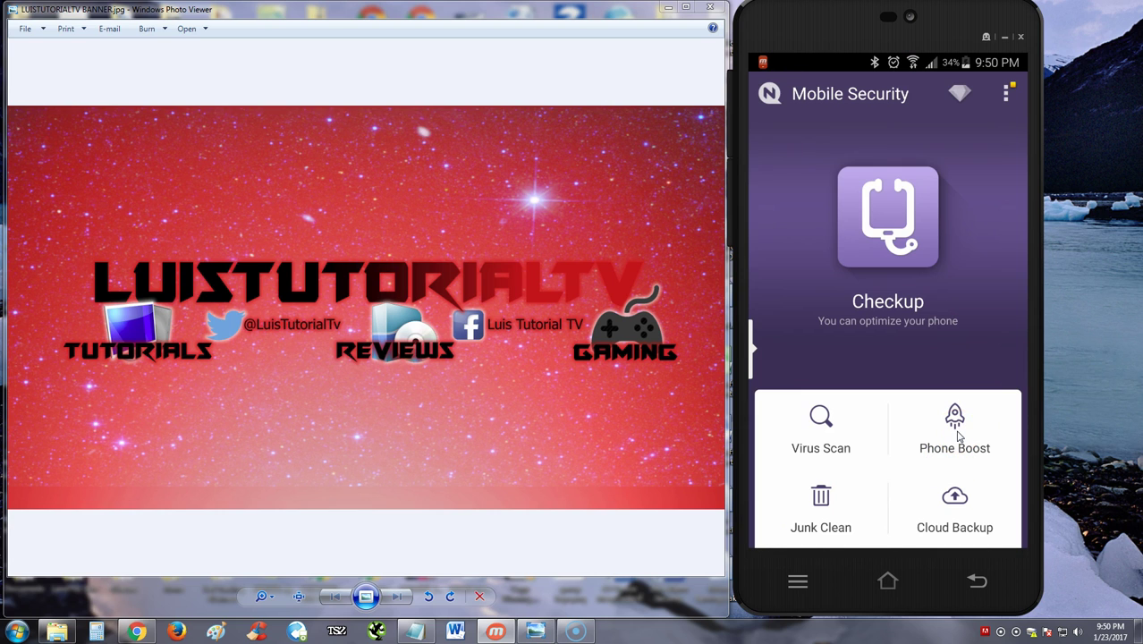
- Open Virus Scan and try the database update, backing out of the premium offer to the scan options
click(825, 422)
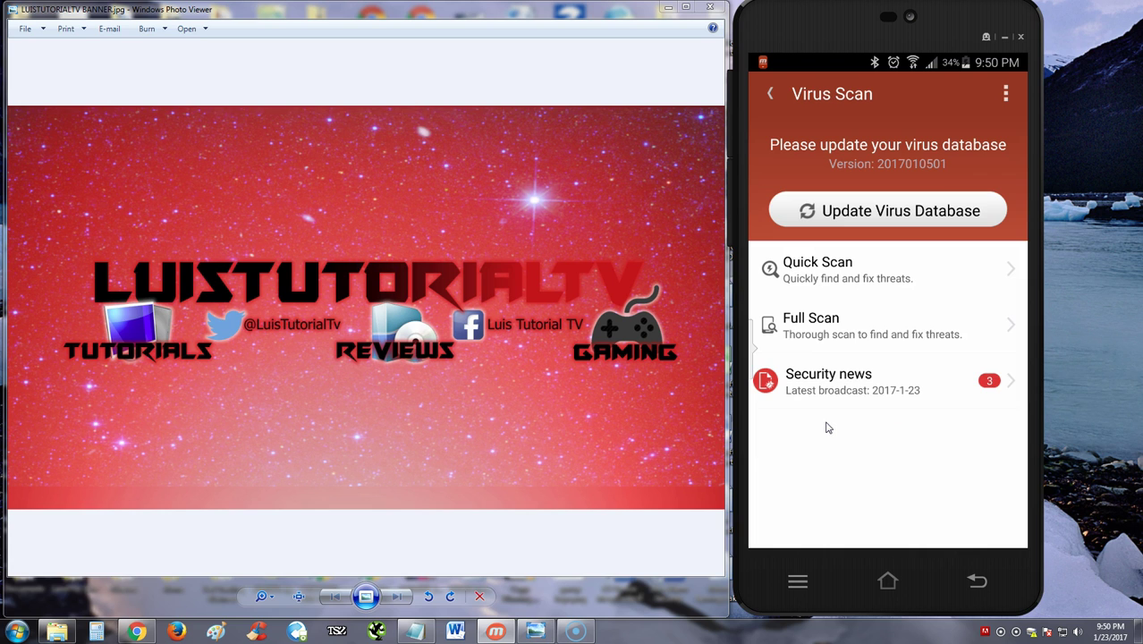
click(878, 211)
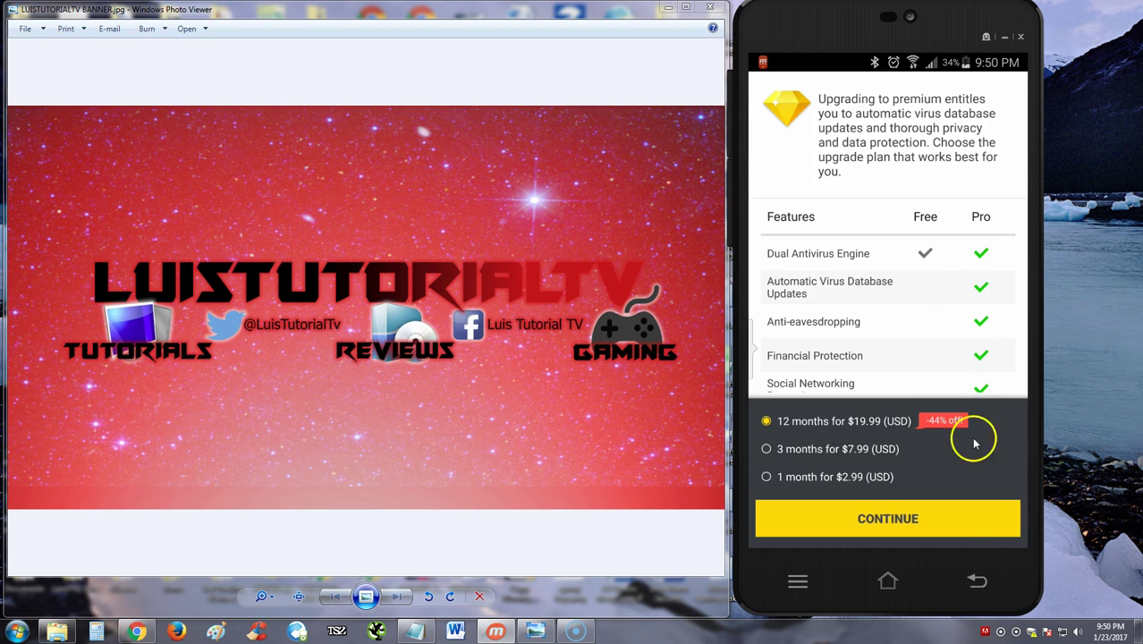
click(984, 581)
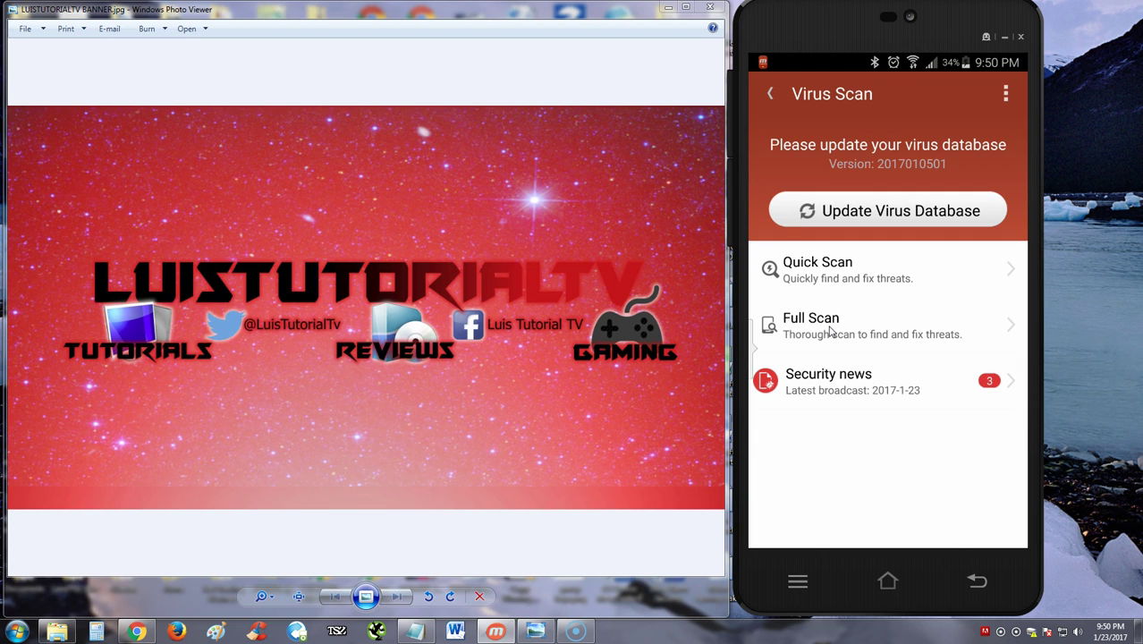
- Run a Full Scan of the phone, which finishes with no threats found
click(963, 215)
click(880, 382)
click(854, 401)
click(850, 396)
click(845, 335)
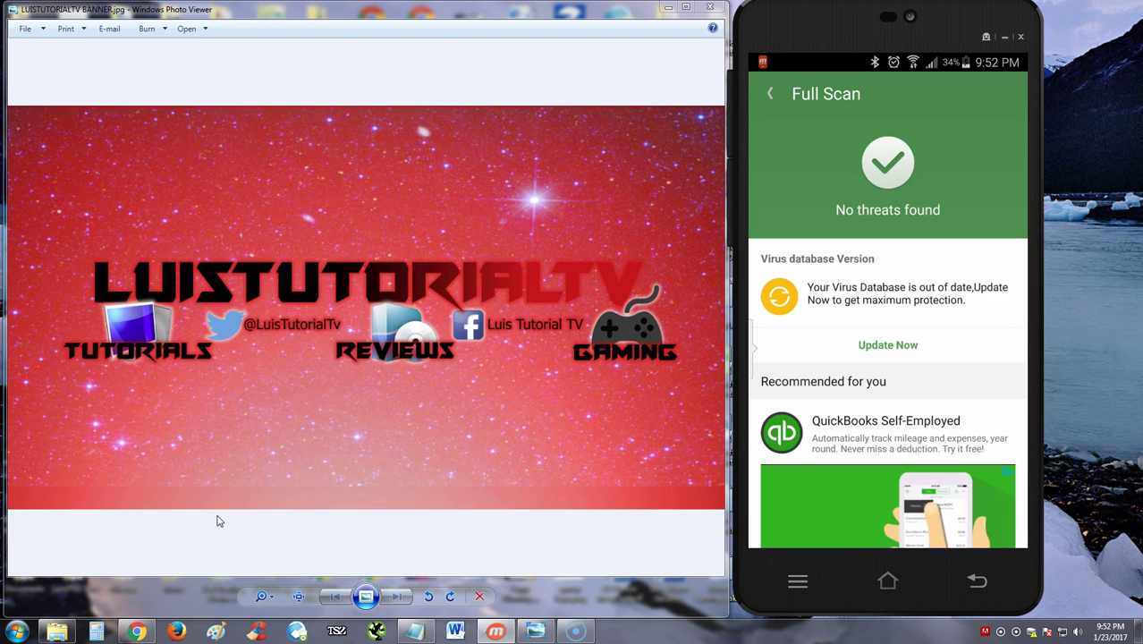
click(116, 442)
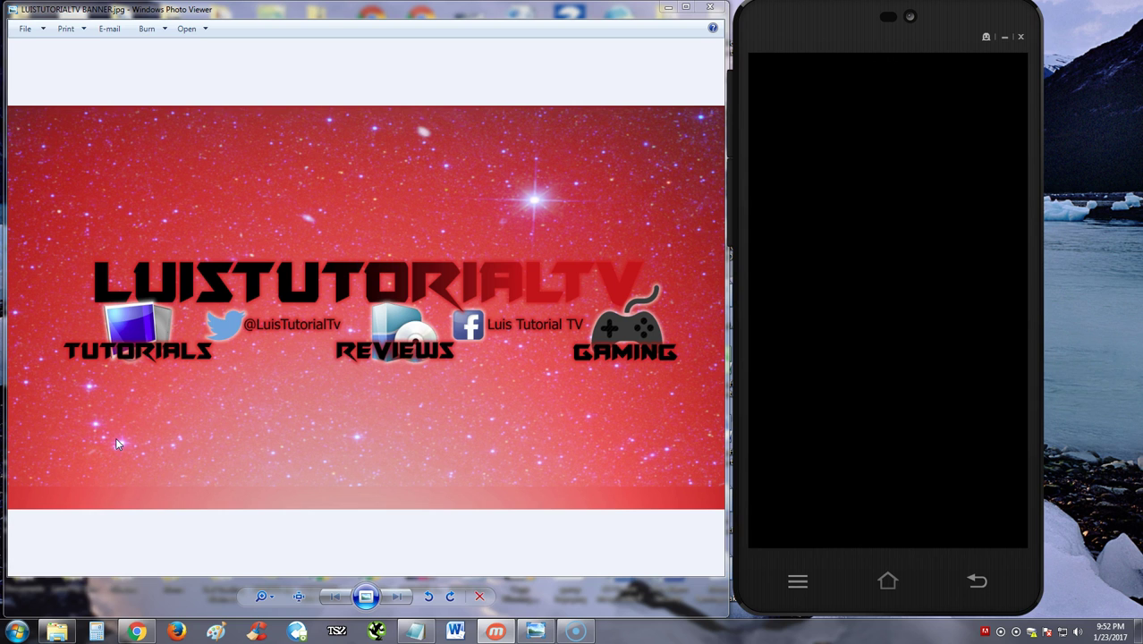
- Wake the screen, leave the scan results, and decline both the rating and feedback prompts
click(327, 220)
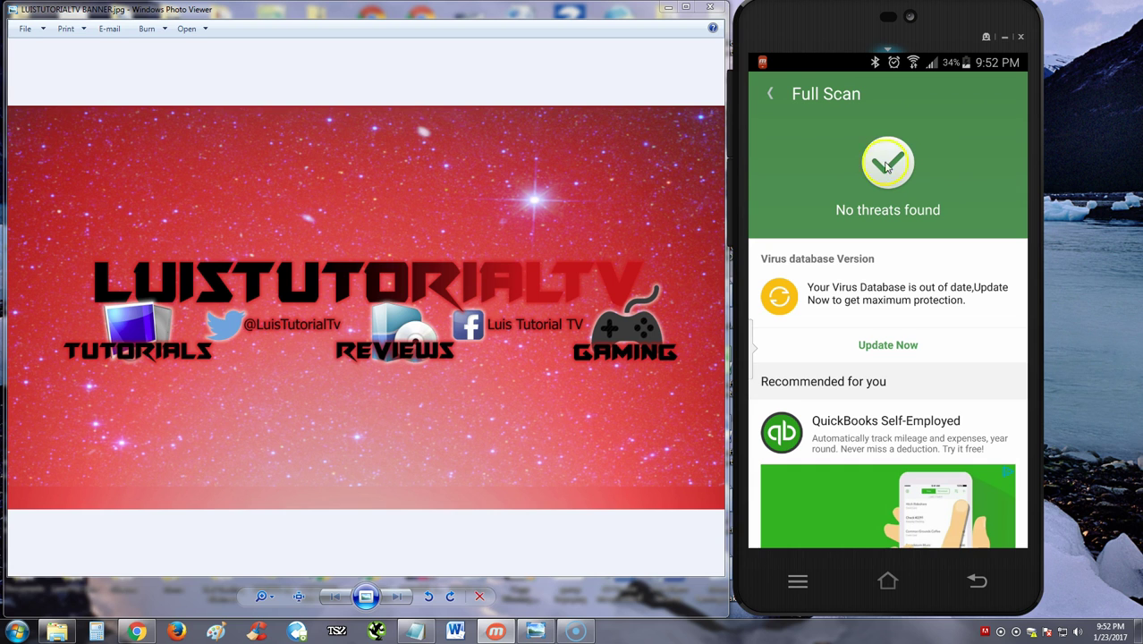
click(775, 99)
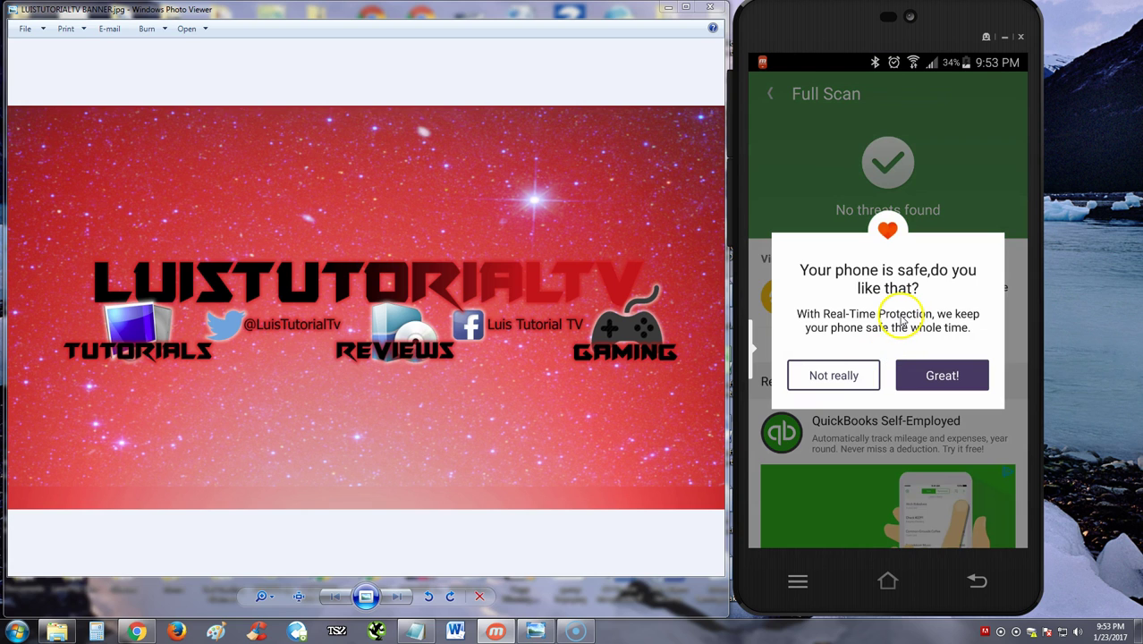
click(861, 383)
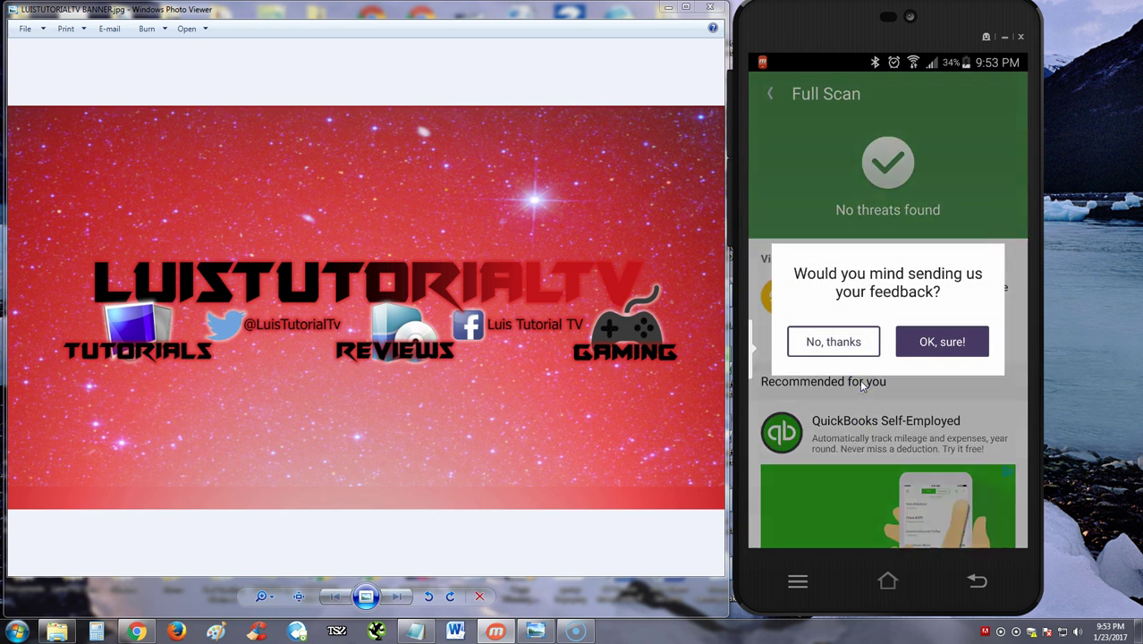
click(847, 345)
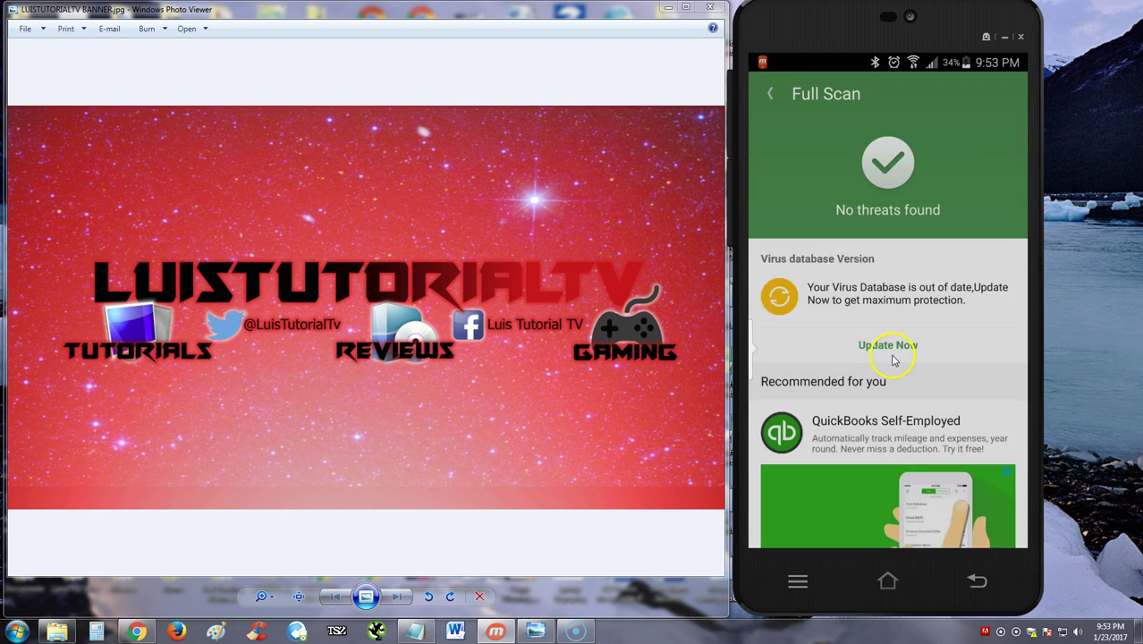
click(762, 93)
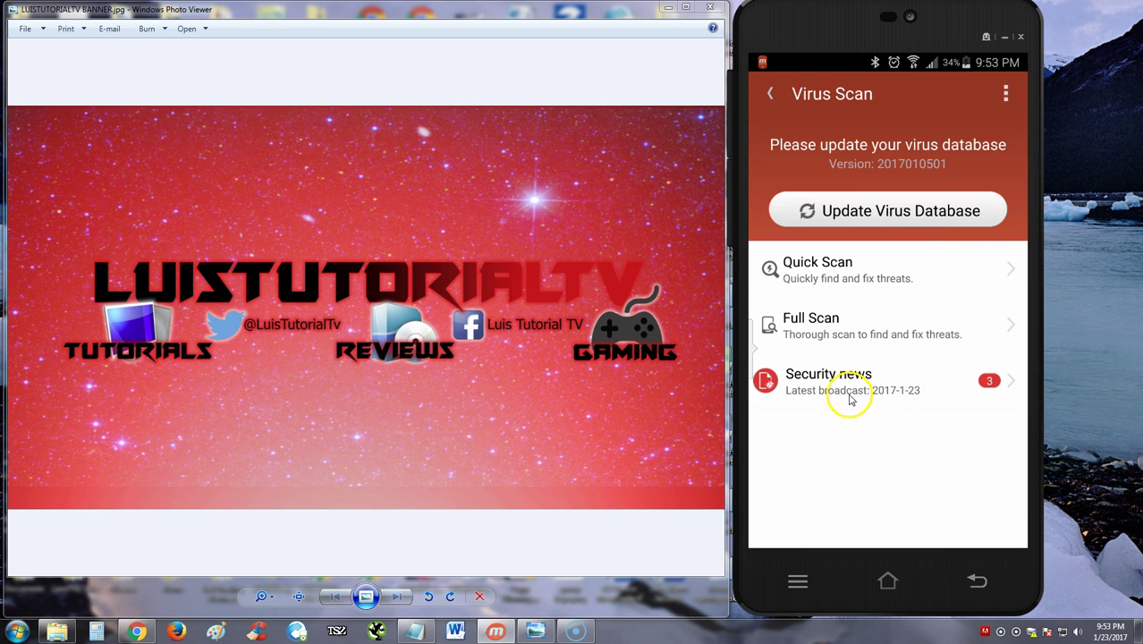
- Scan for junk and clean 904.66 MB of system cache across 246 apps, then return home
click(769, 93)
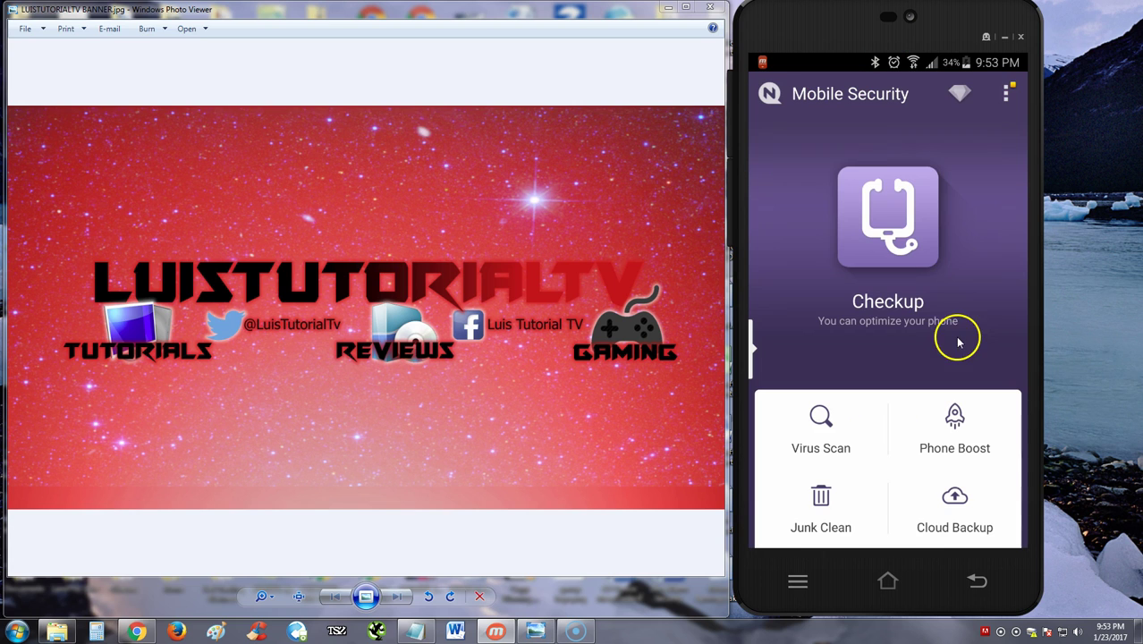
click(817, 505)
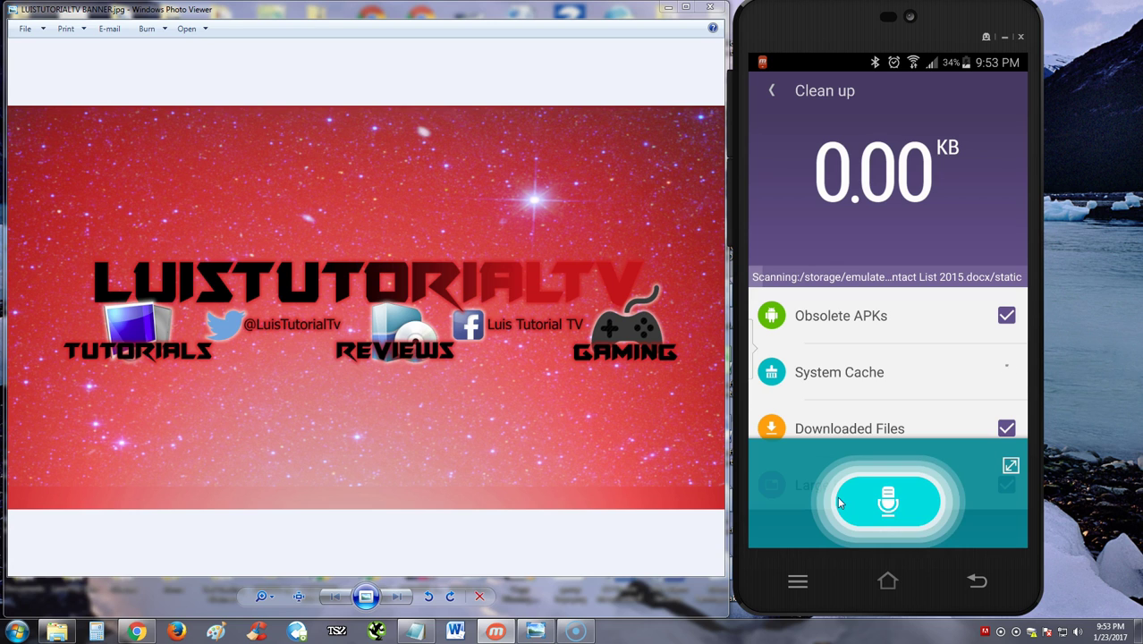
click(845, 377)
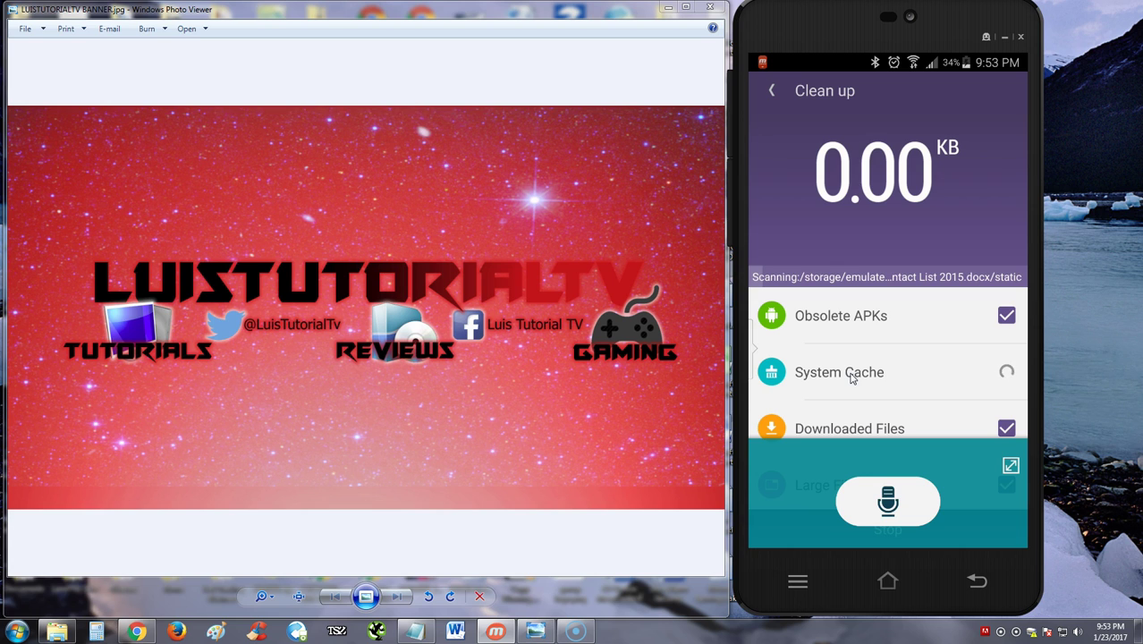
click(851, 376)
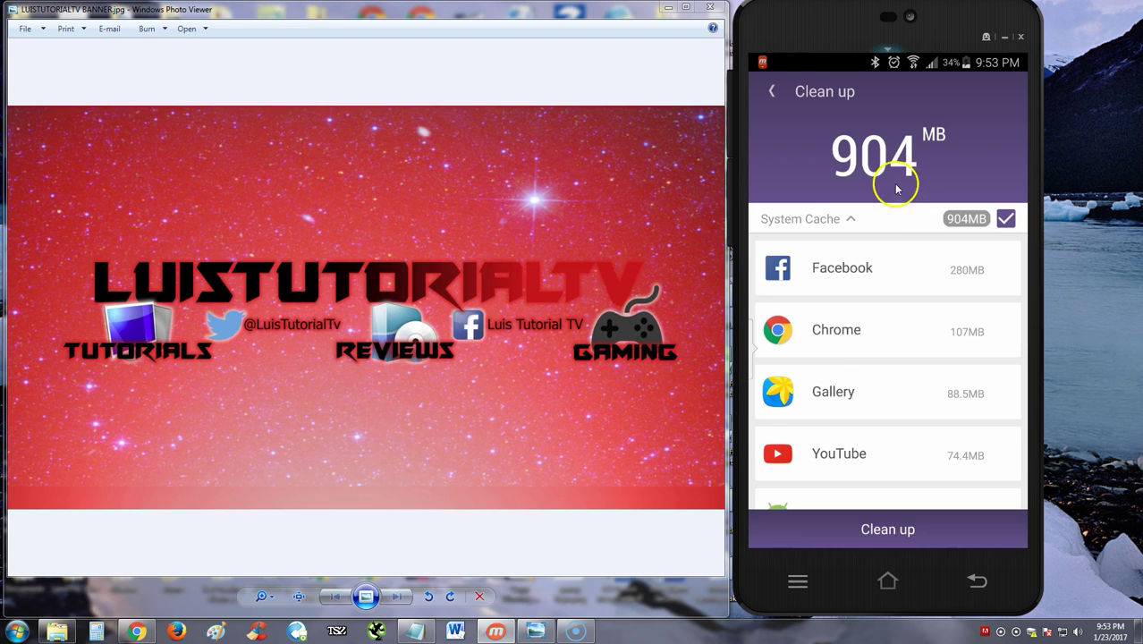
click(898, 530)
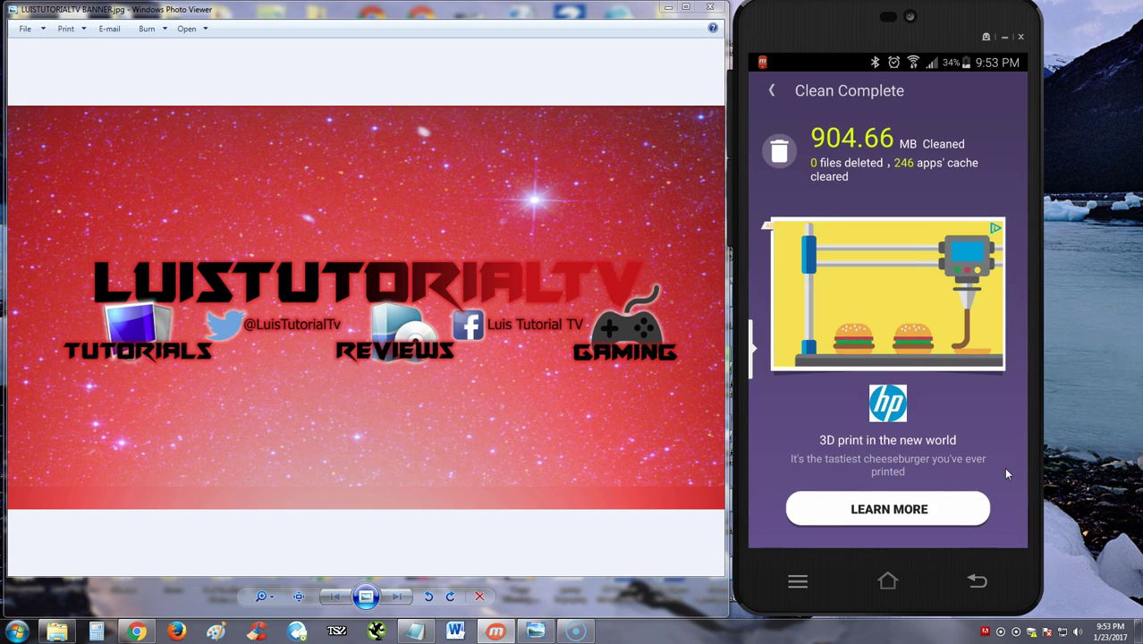
click(770, 90)
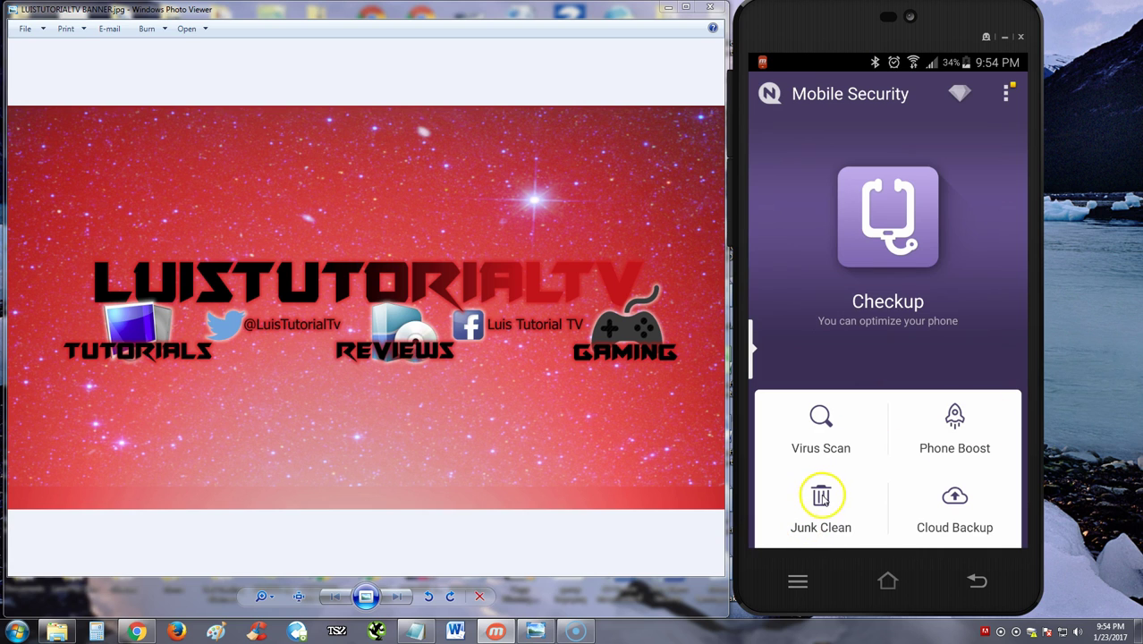
- Open the Cloud Backup tile to view 264 phone contacts with 0 backed up
click(990, 500)
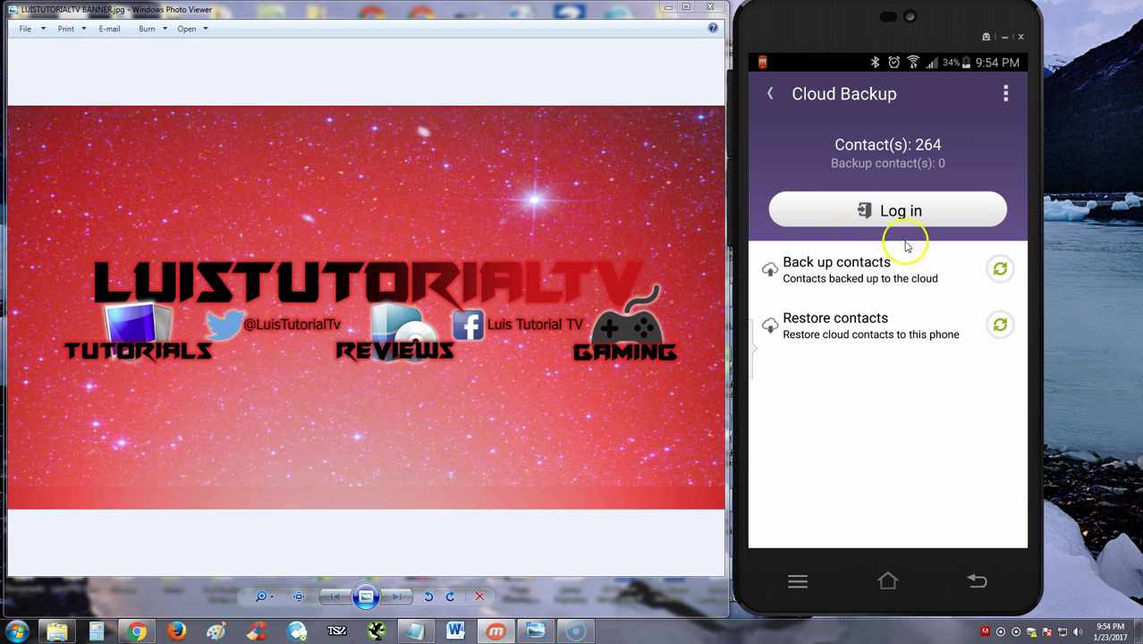
- Leave Cloud Backup with the back arrow, returning to the Checkup home screen with its feature tiles
click(769, 98)
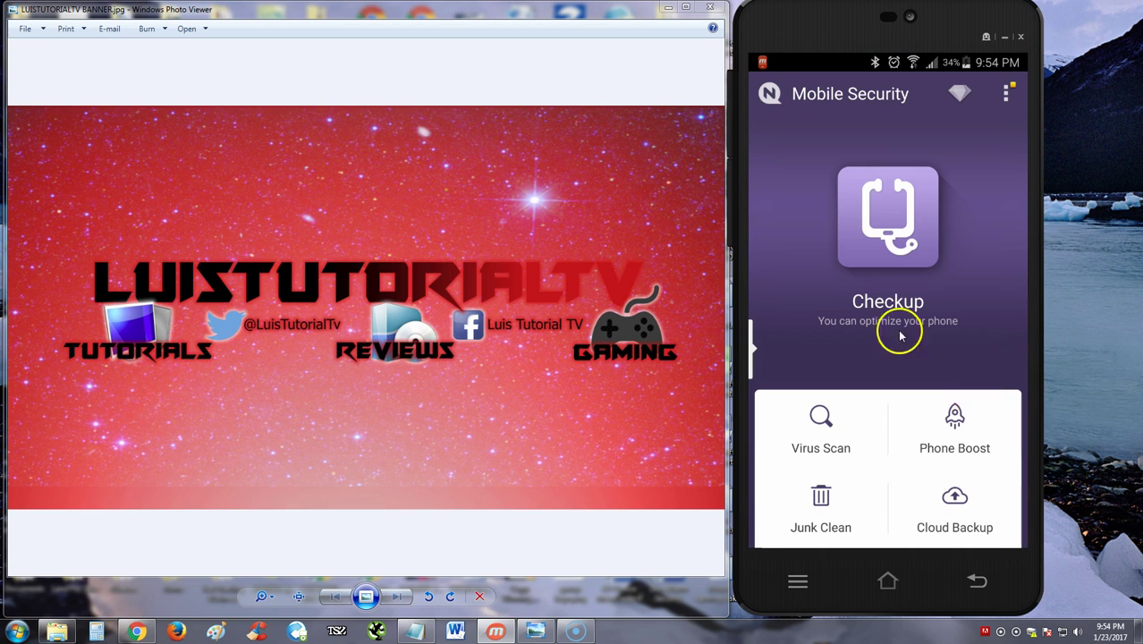